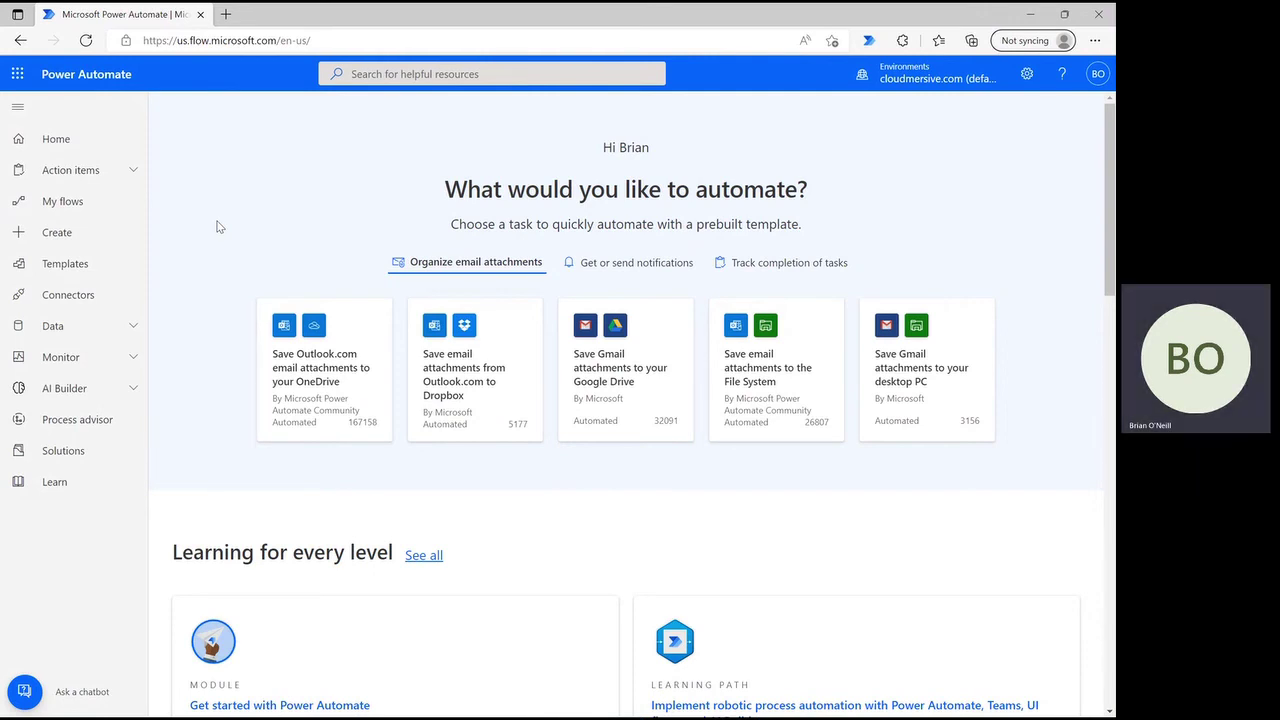
Create an instant cloud flow named HTML to Text that uses the Manually trigger a flow trigger.
left_click(86, 236)
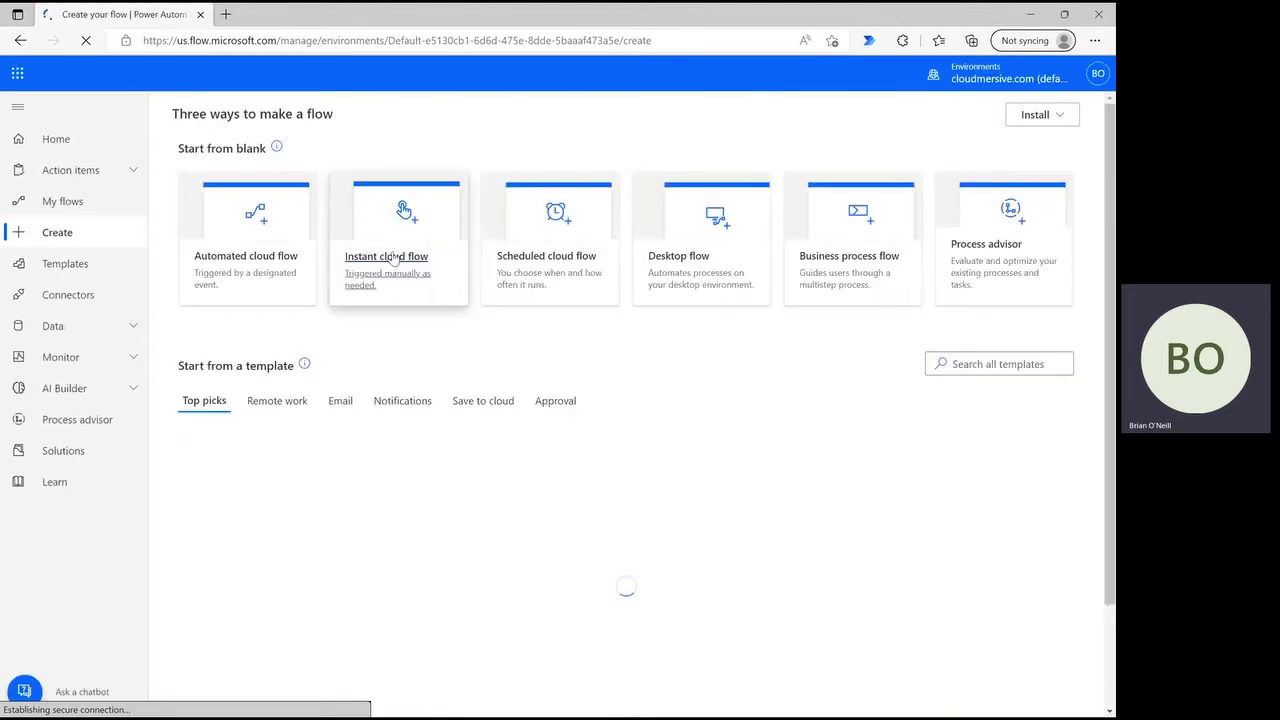
left_click(380, 189)
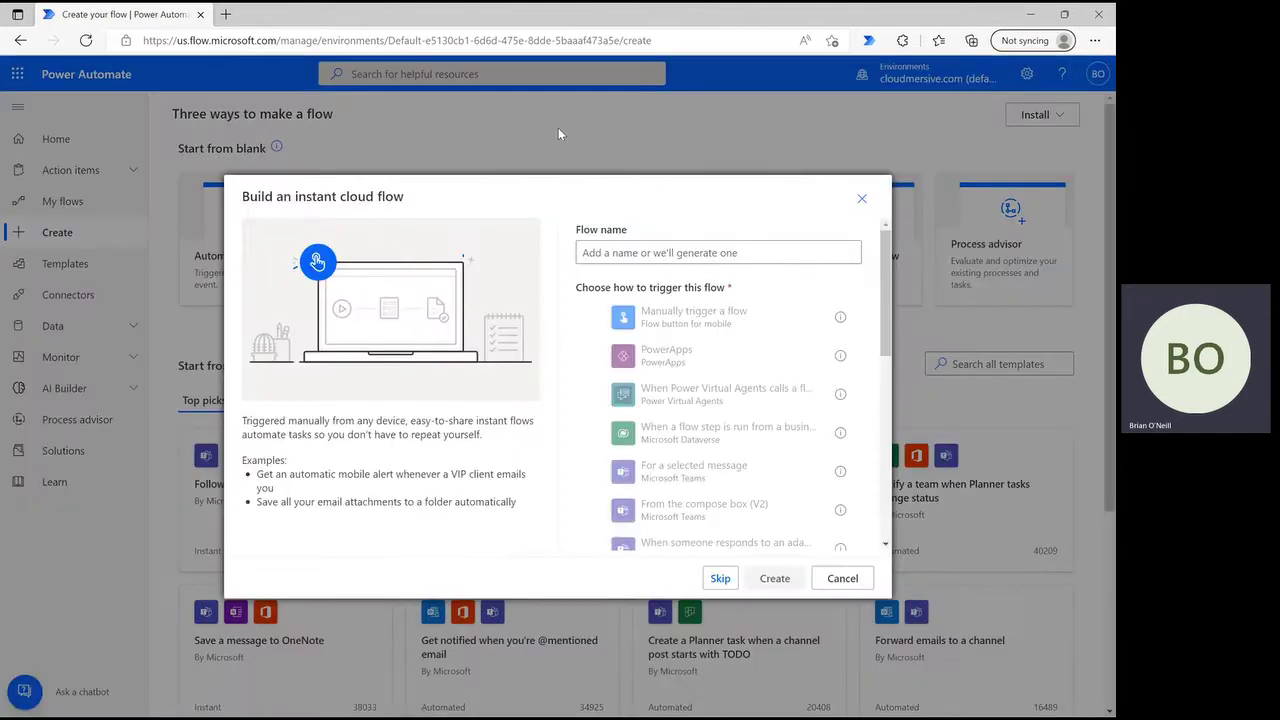
left_click(737, 251)
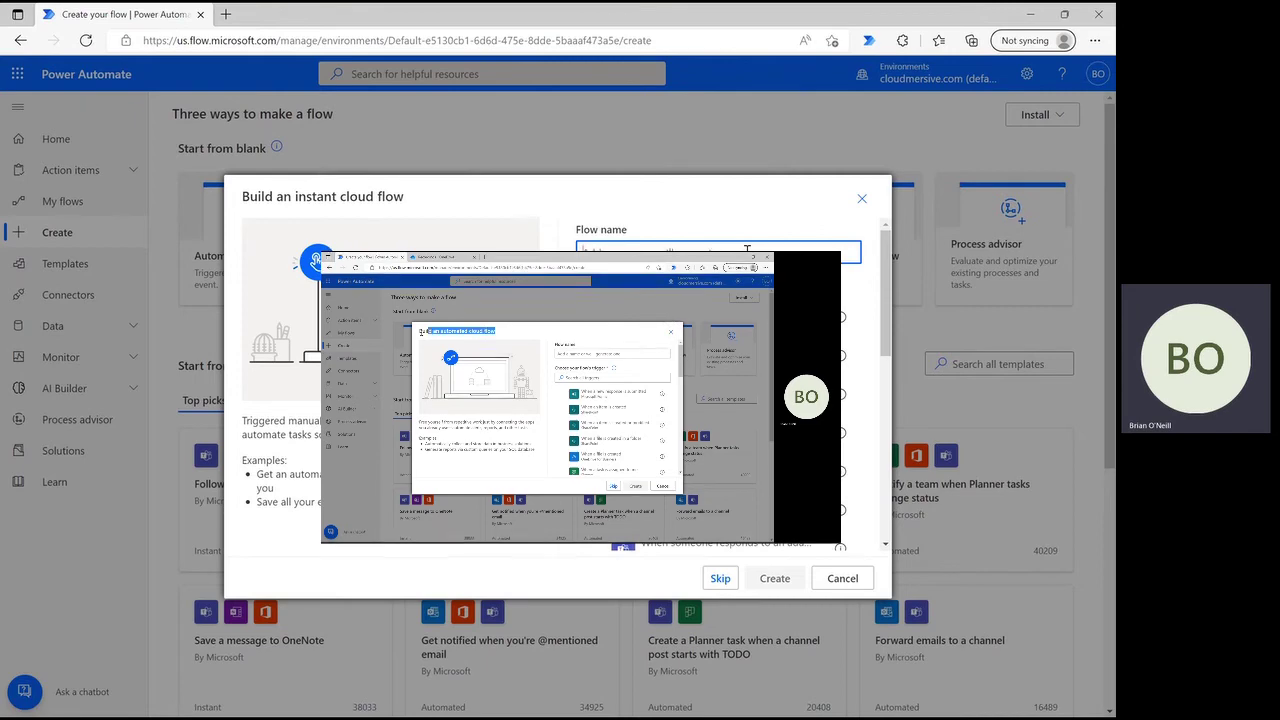
type("H")
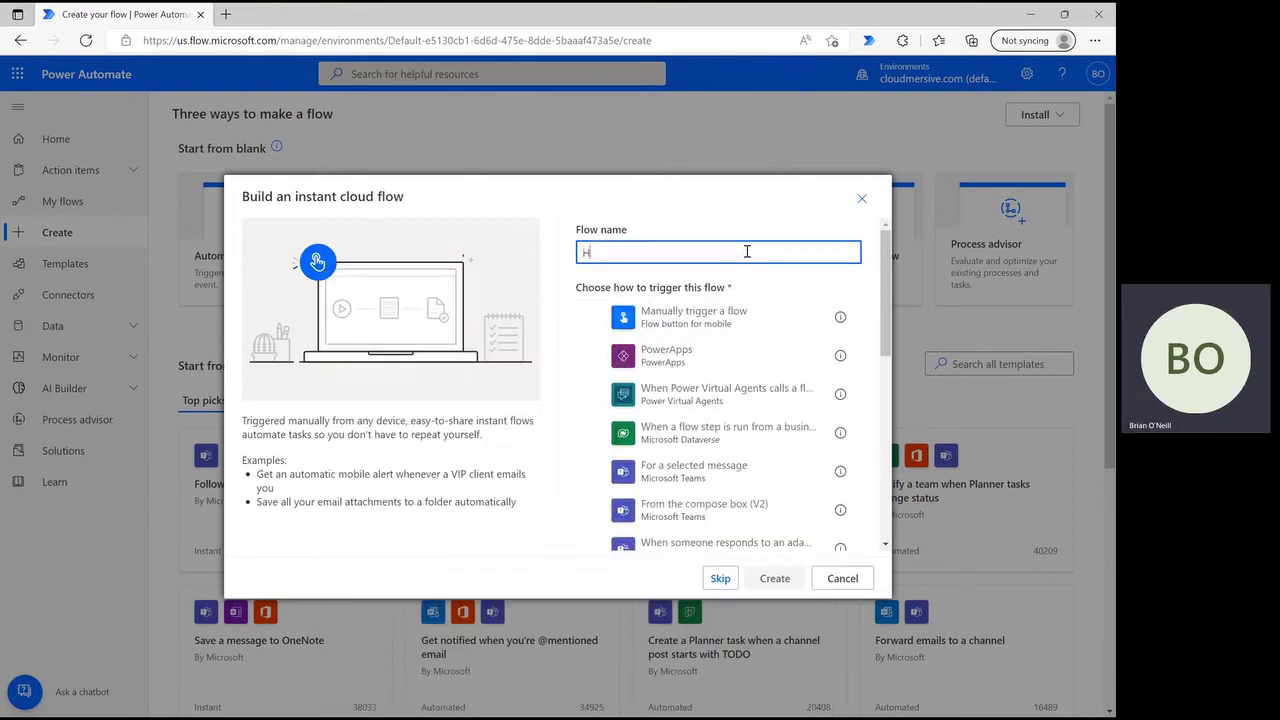
type("TML to Text")
left_click(700, 316)
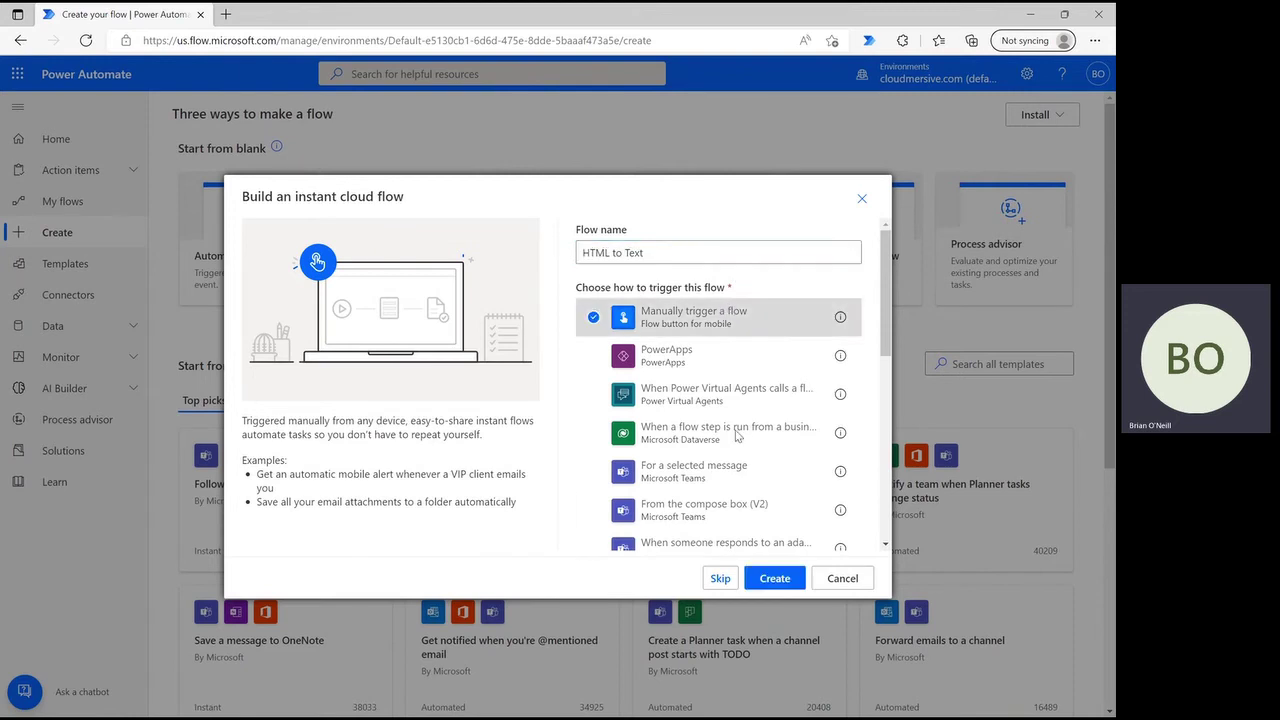
left_click(776, 578)
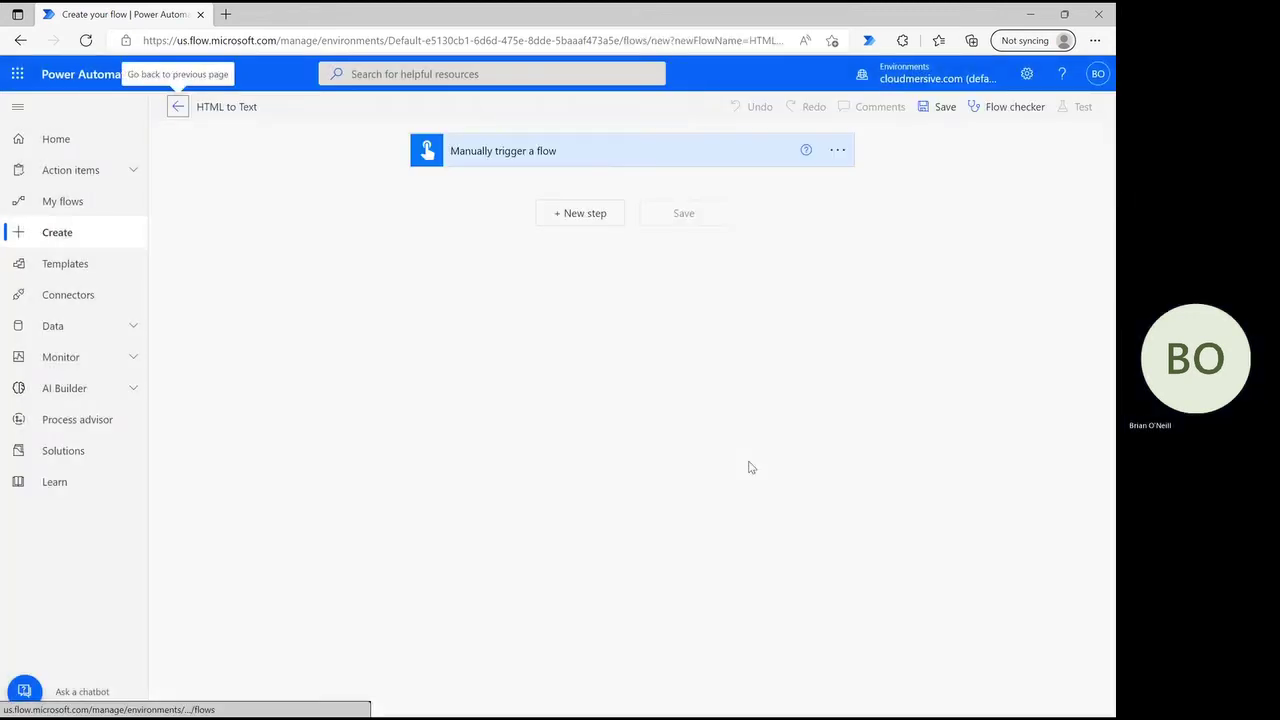
Add the Cloudmersive Document Conversion action Convert HTML string to text (txt) as the step following the trigger.
left_click(585, 215)
left_click(551, 253)
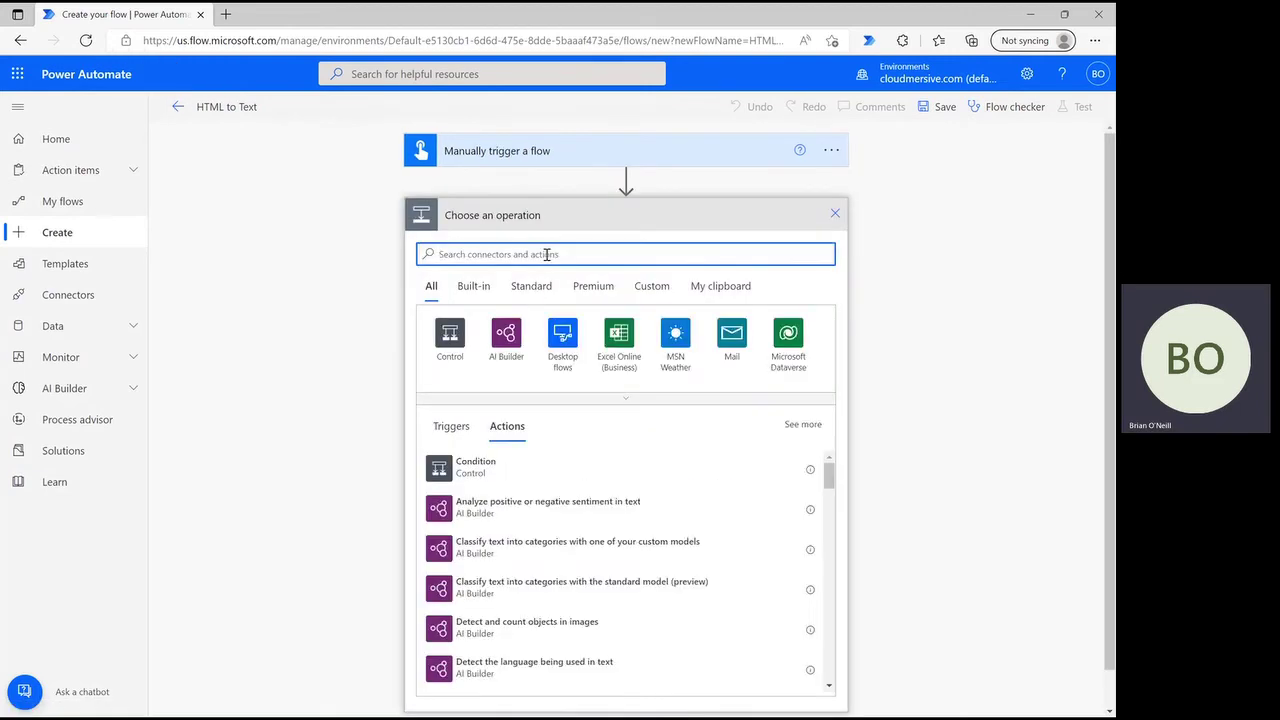
type("cloudmersive")
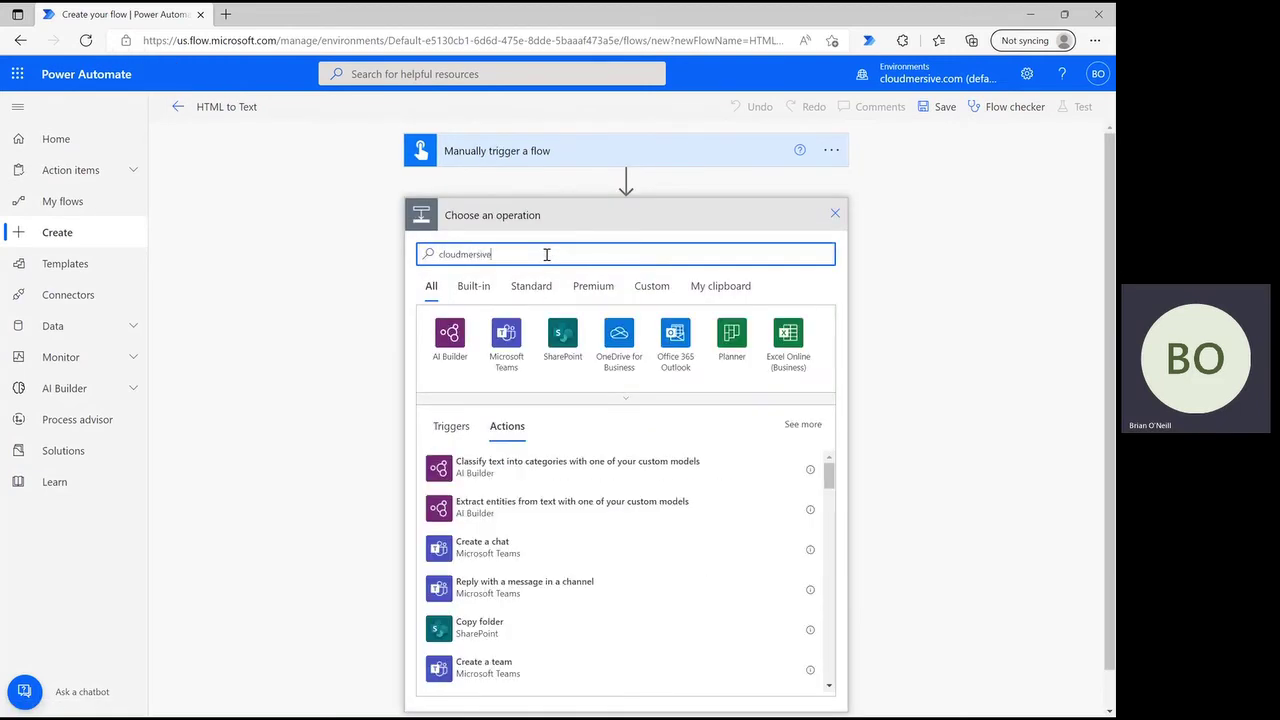
left_click(593, 402)
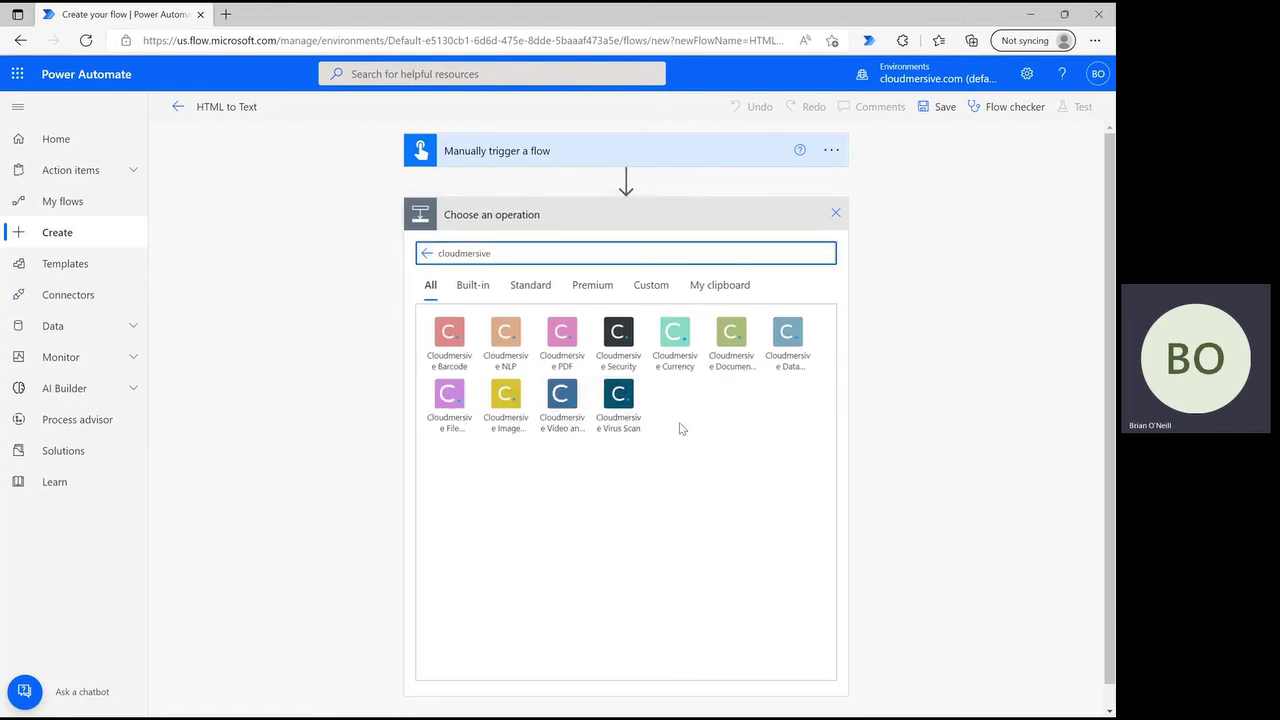
left_click(733, 335)
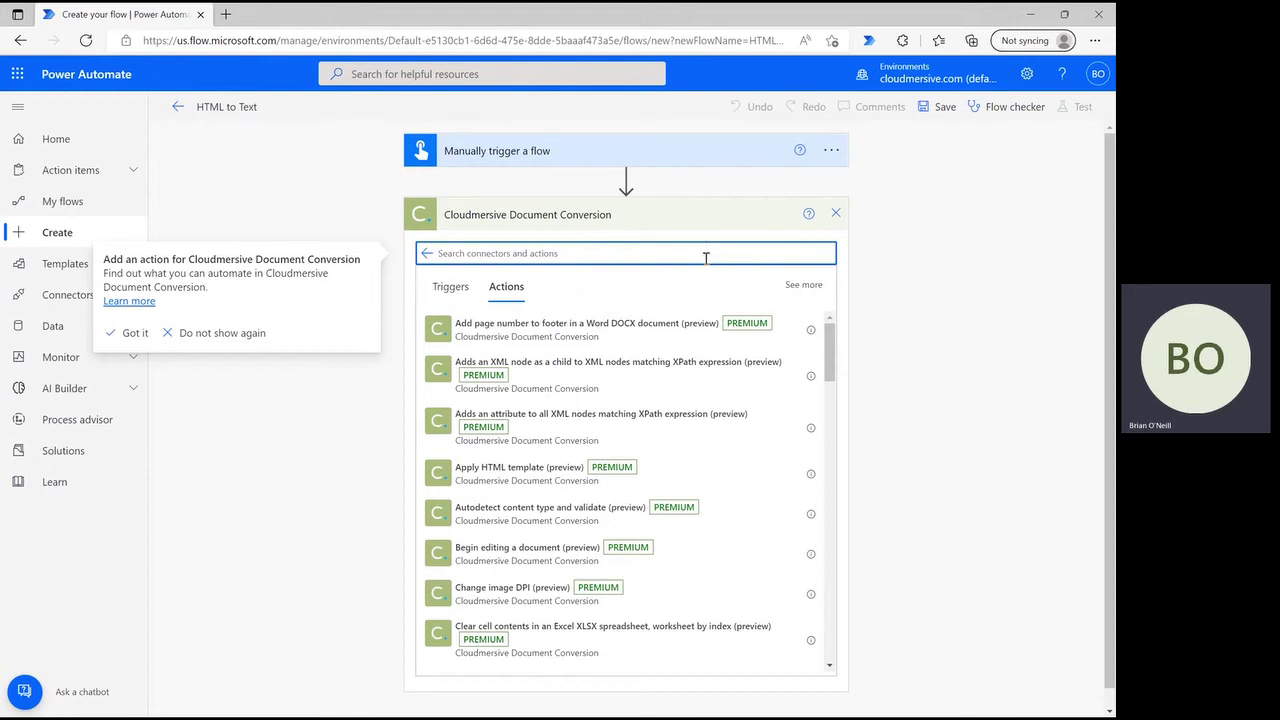
type("Html to text")
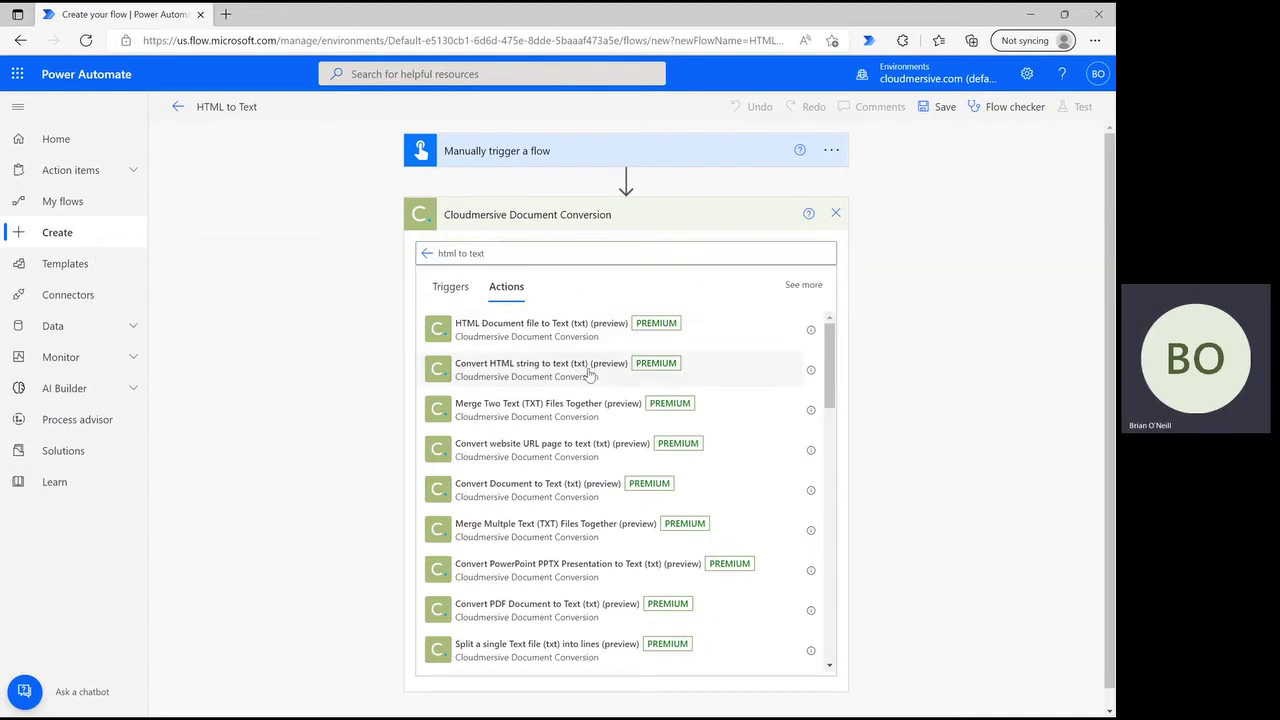
left_click(589, 372)
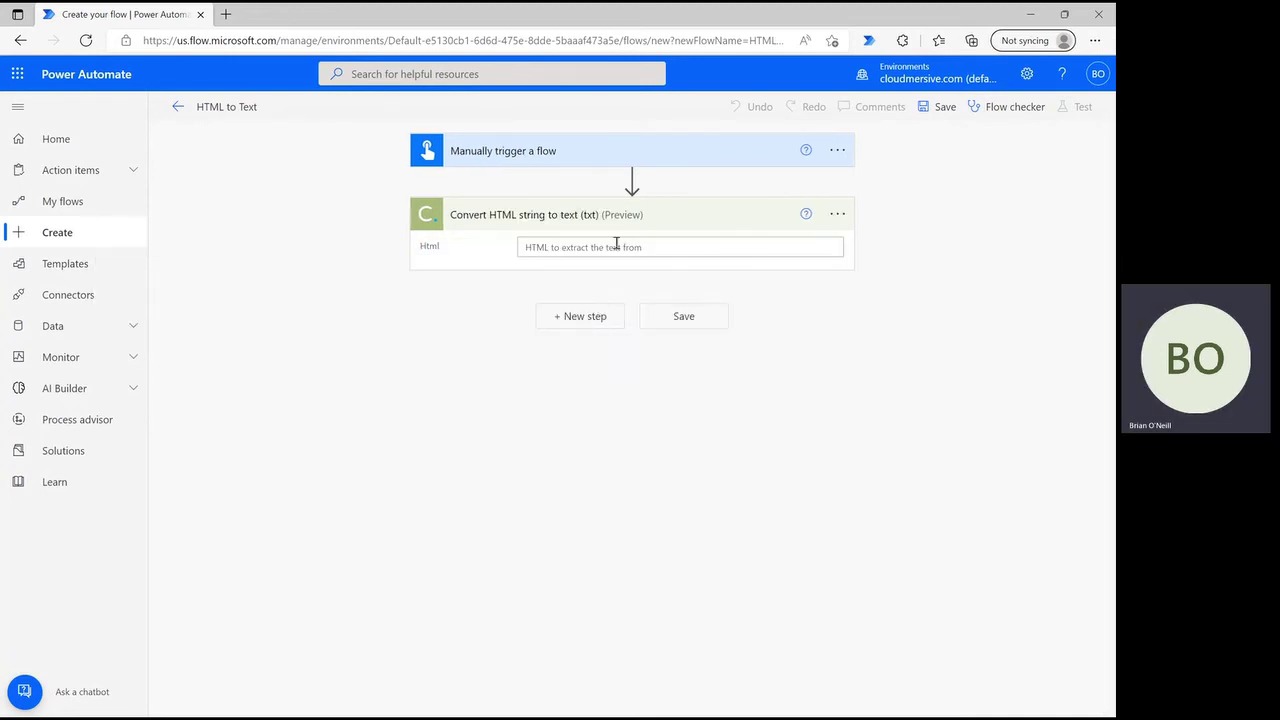
Set the conversion action's Html input to a <head> block whose <title> reads "JavaScript | Get the entire document HTML as a string.".
left_click(649, 249)
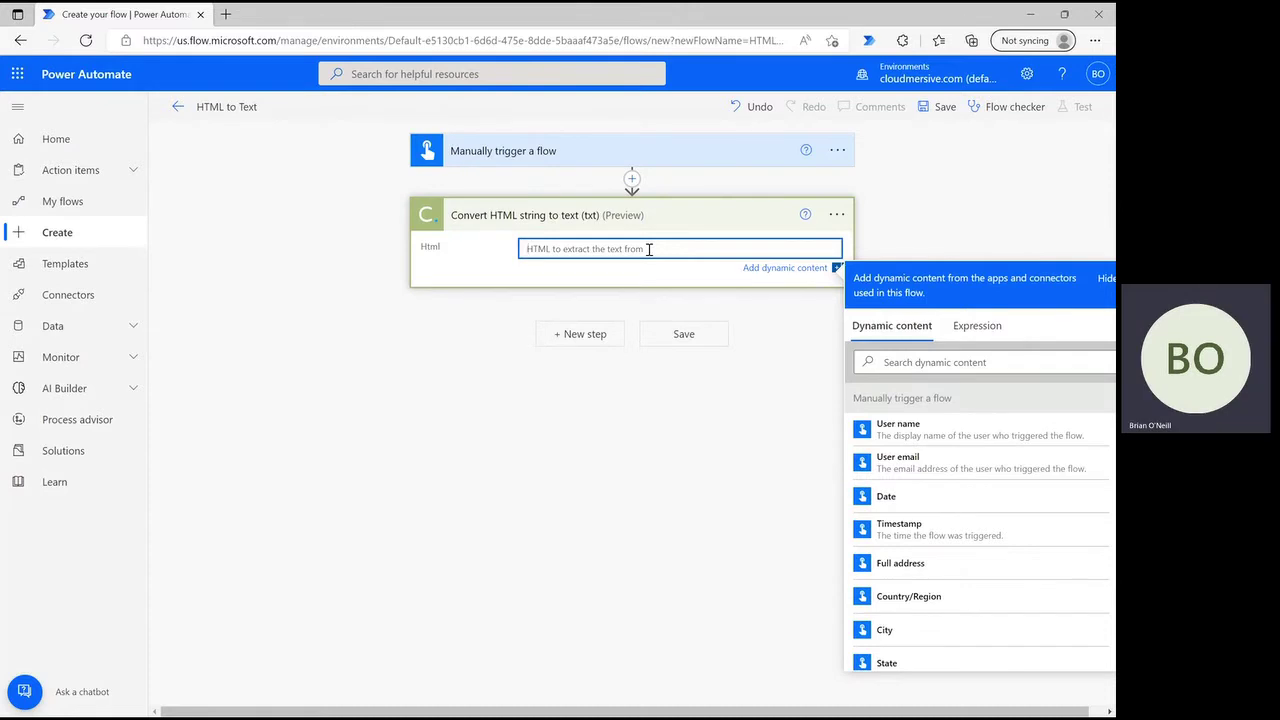
type("<head>   <title>     JavaScript | Get the entire document HTML as a string.   </title> </head>")
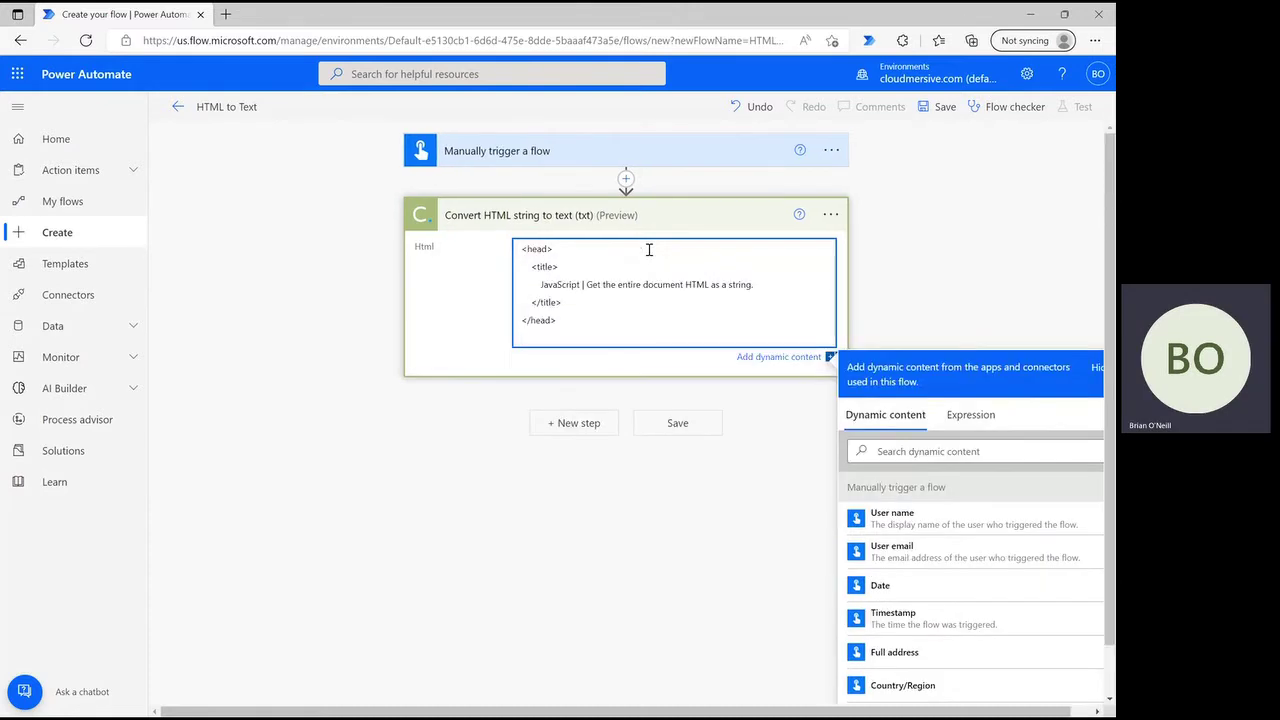
left_click(609, 444)
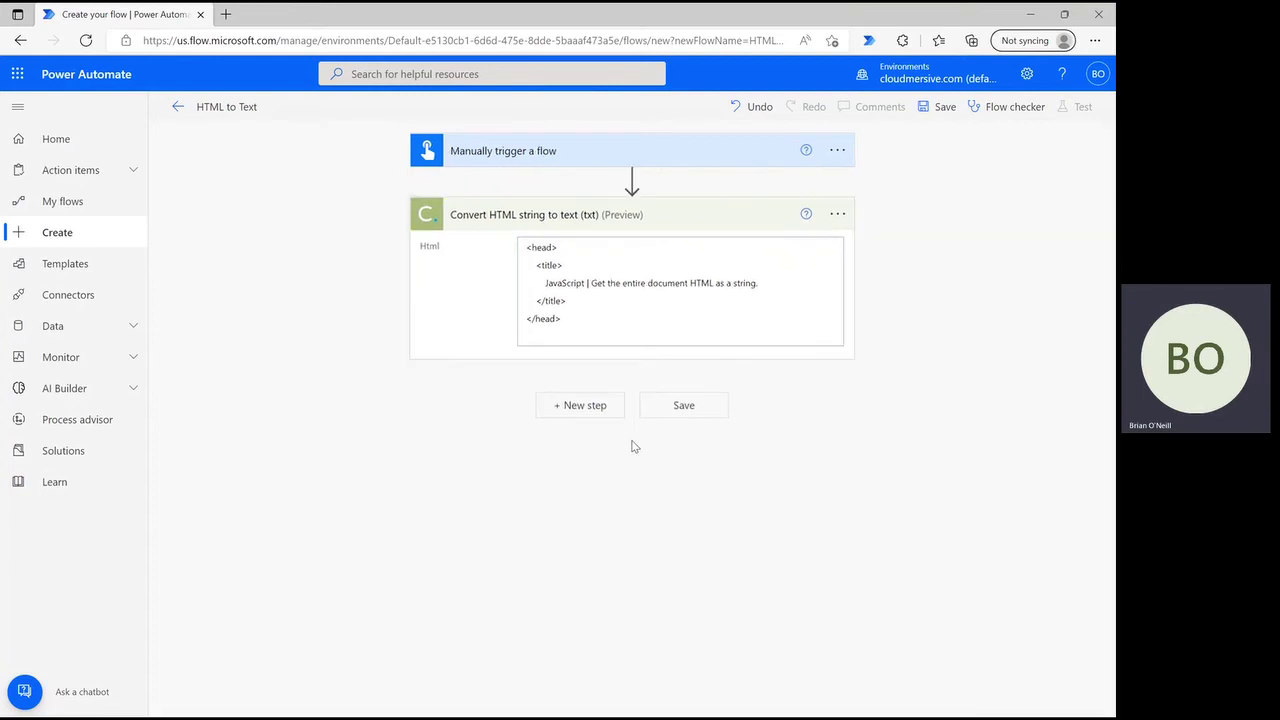
Add a SharePoint Create file action following the HTML conversion.
left_click(567, 411)
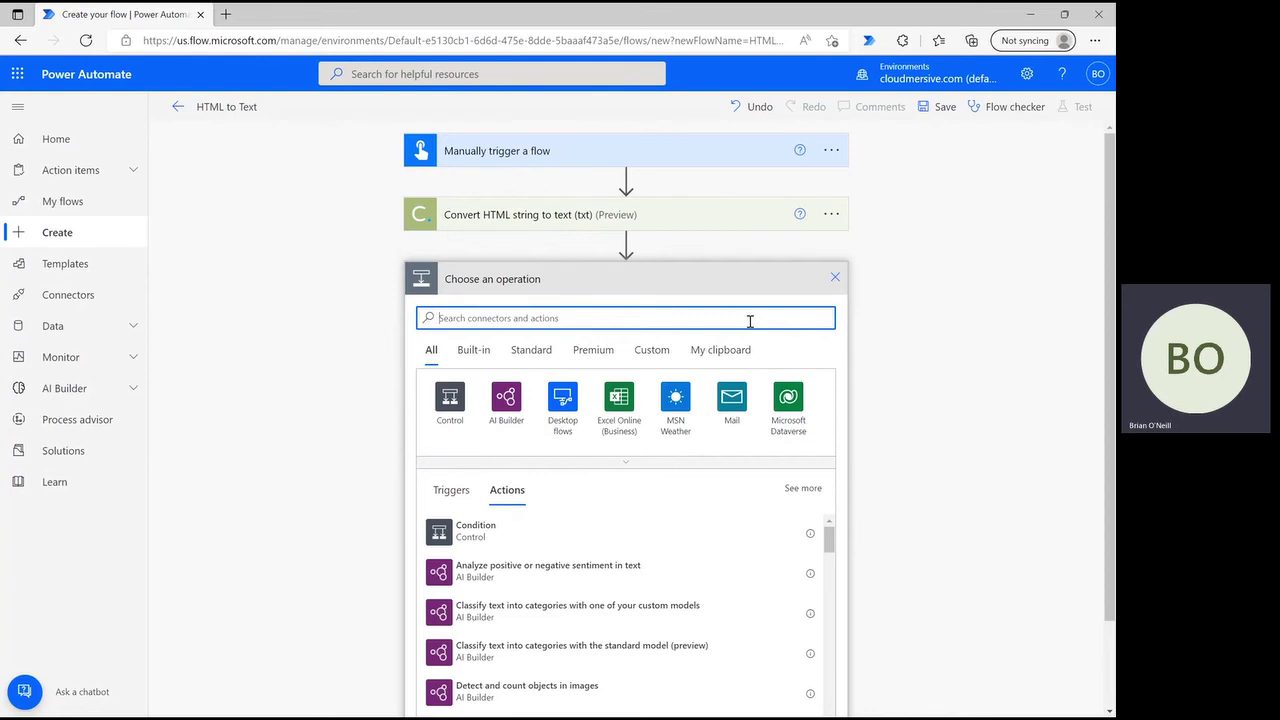
type("create file")
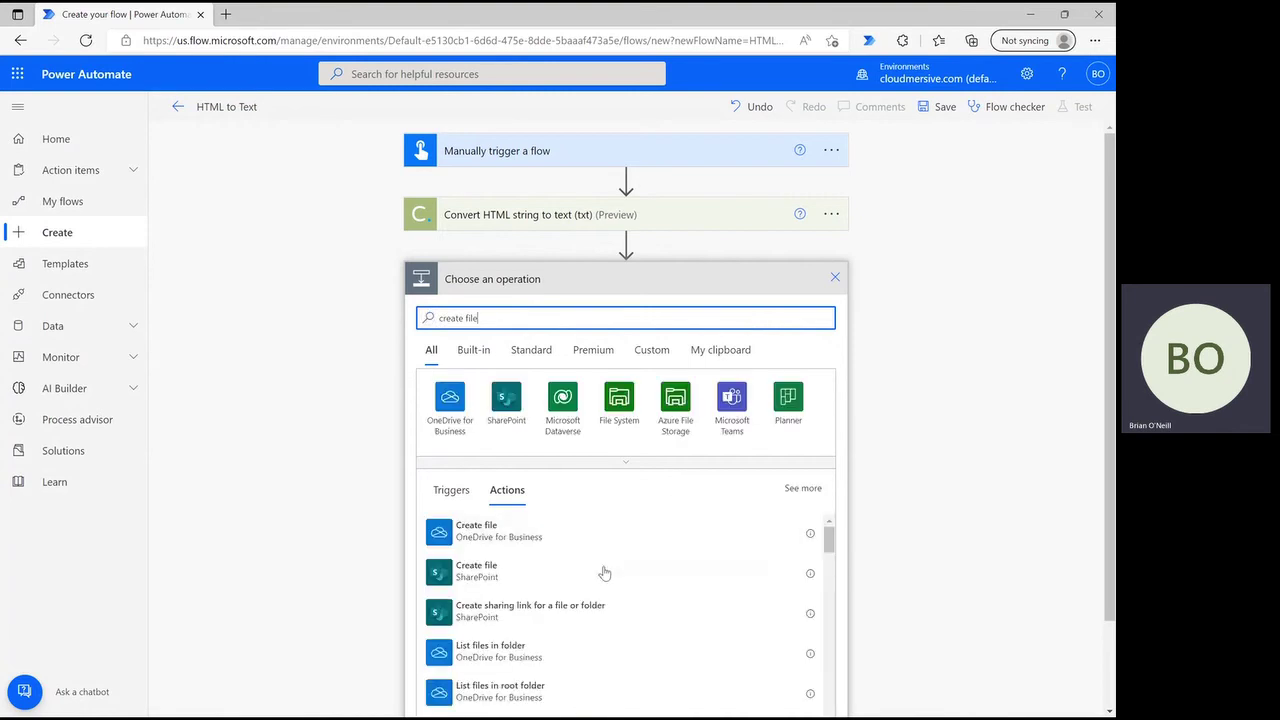
left_click(598, 573)
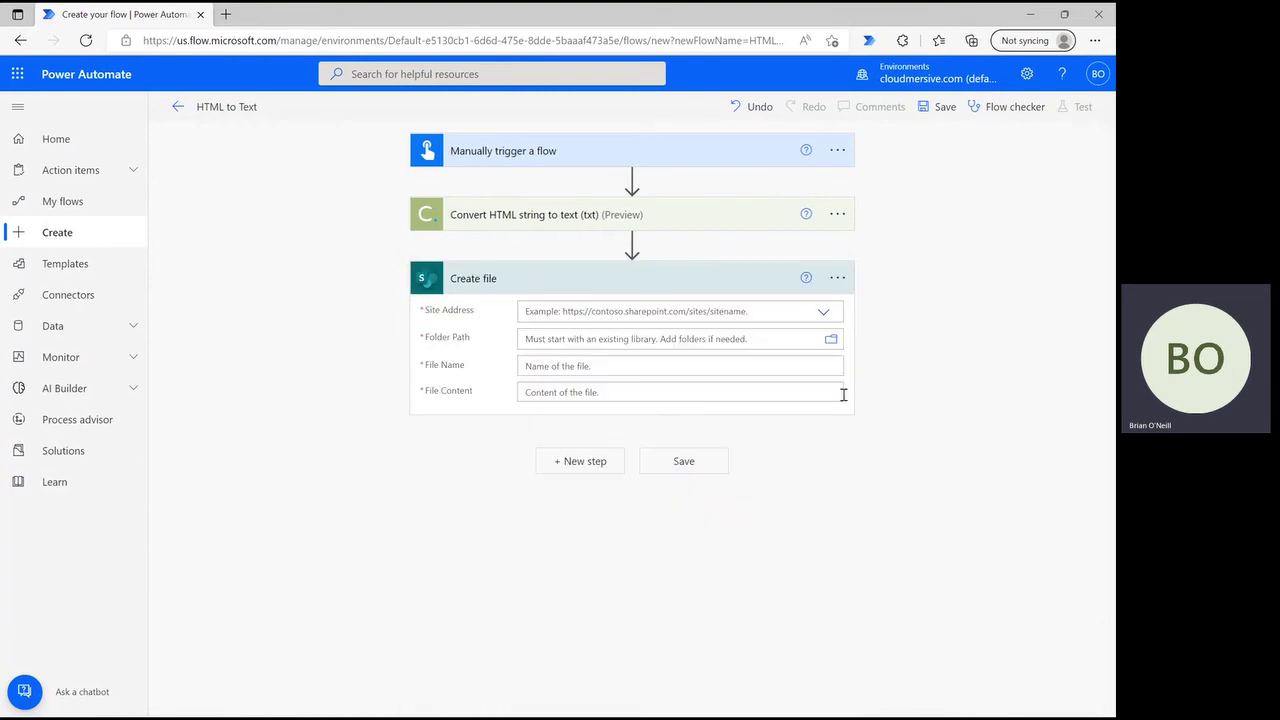
Set the Create file action's site address to Content Team and its folder path to /Shared Documents/Power Automate Samples.
left_click(824, 313)
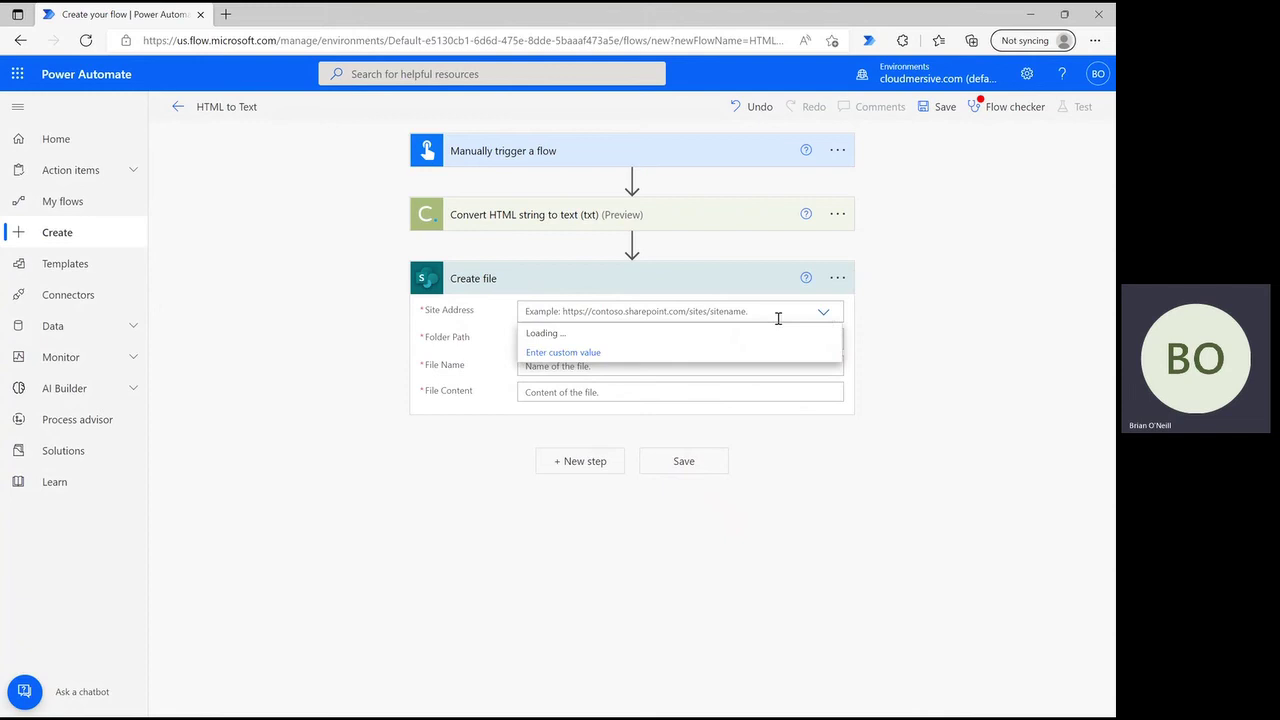
left_click(641, 335)
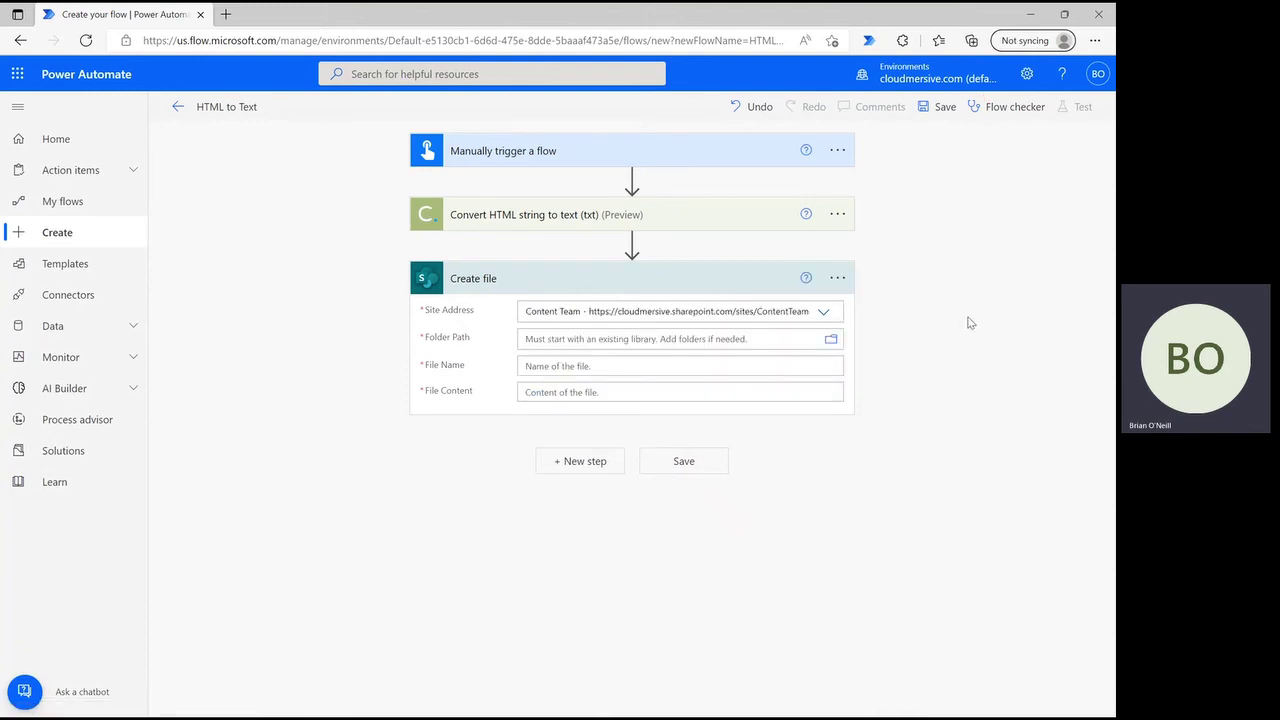
left_click(831, 341)
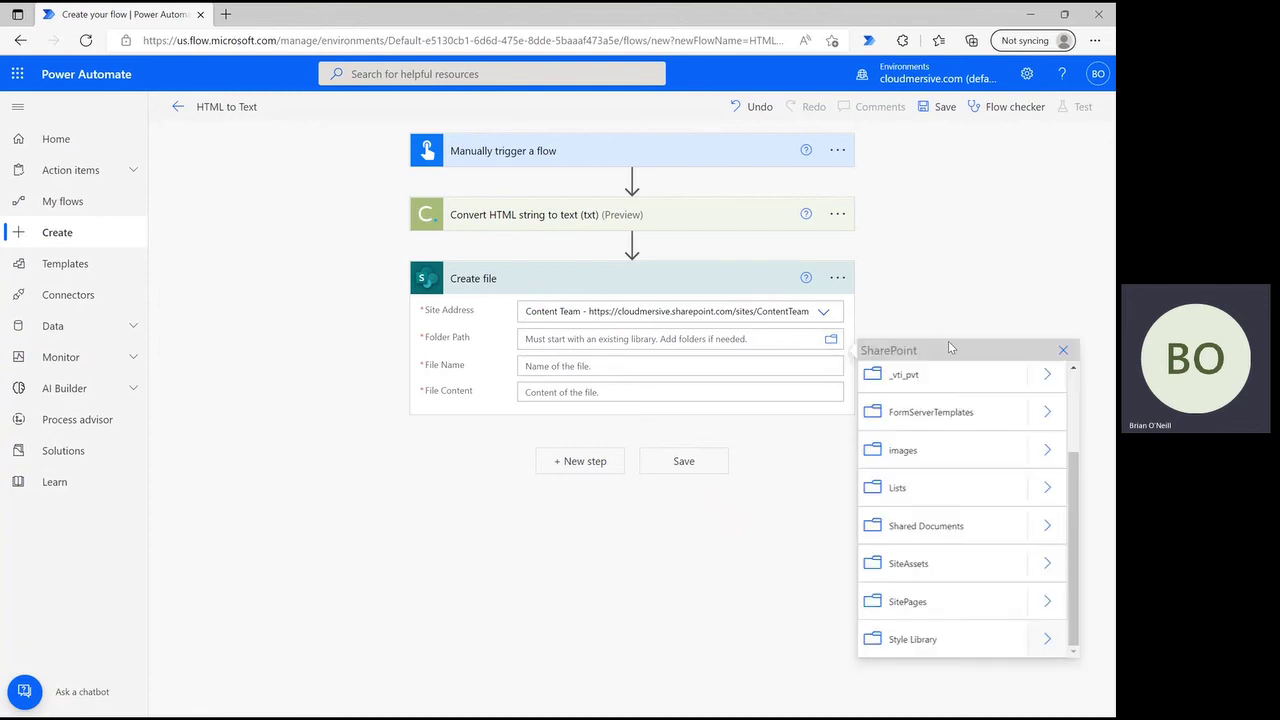
left_click(1040, 530)
scroll(951, 529, "down", 3)
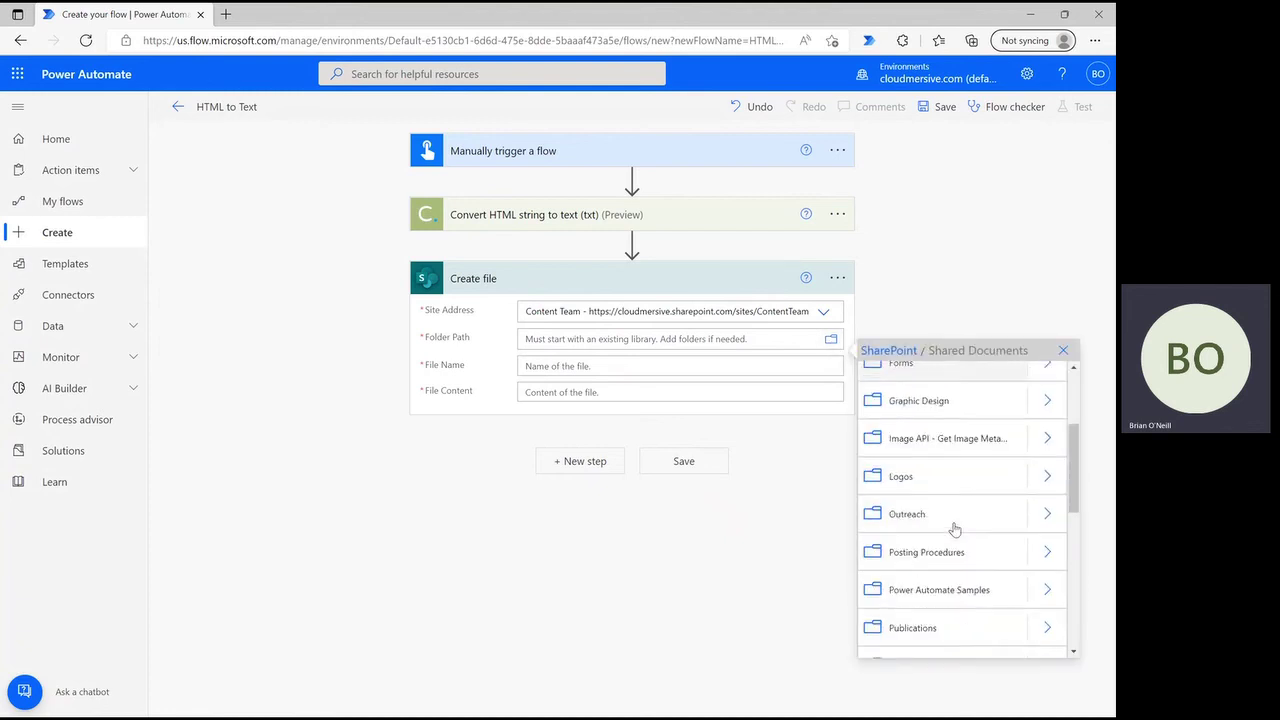
left_click(953, 592)
Name the output file html to text.txt and use the conversion's TextContentResult as its file content.
left_click(620, 367)
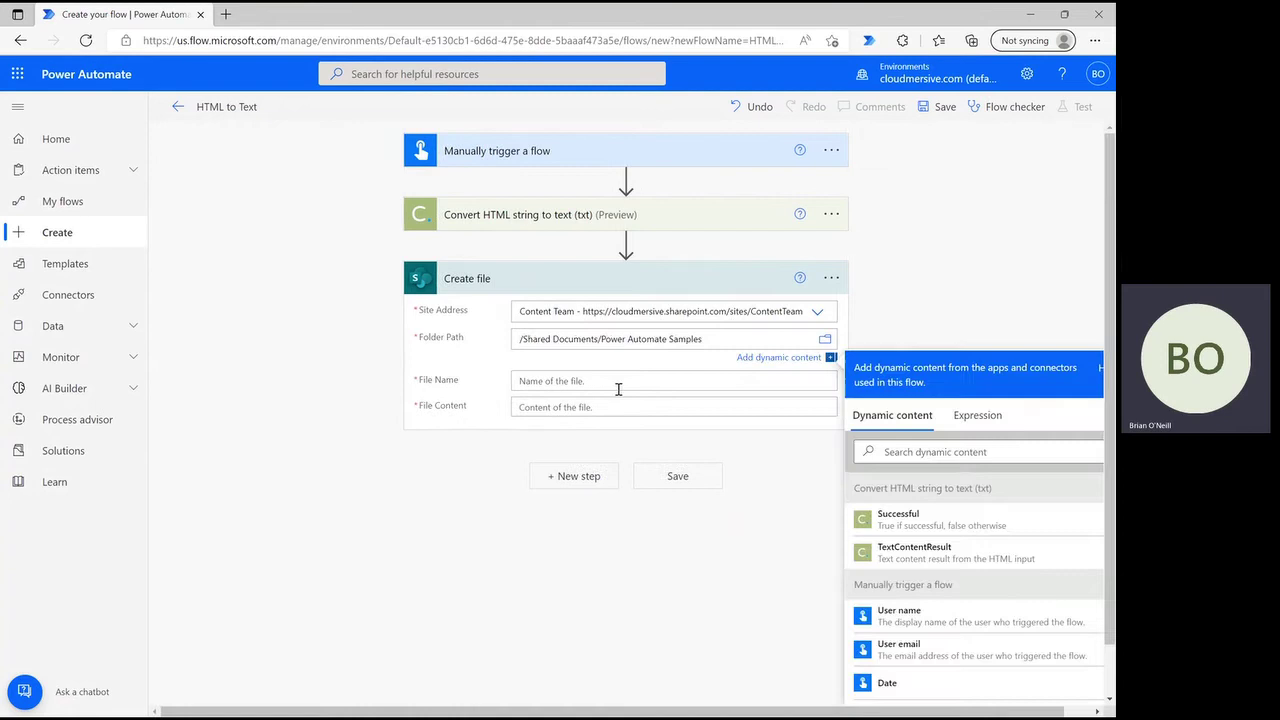
type("html to t")
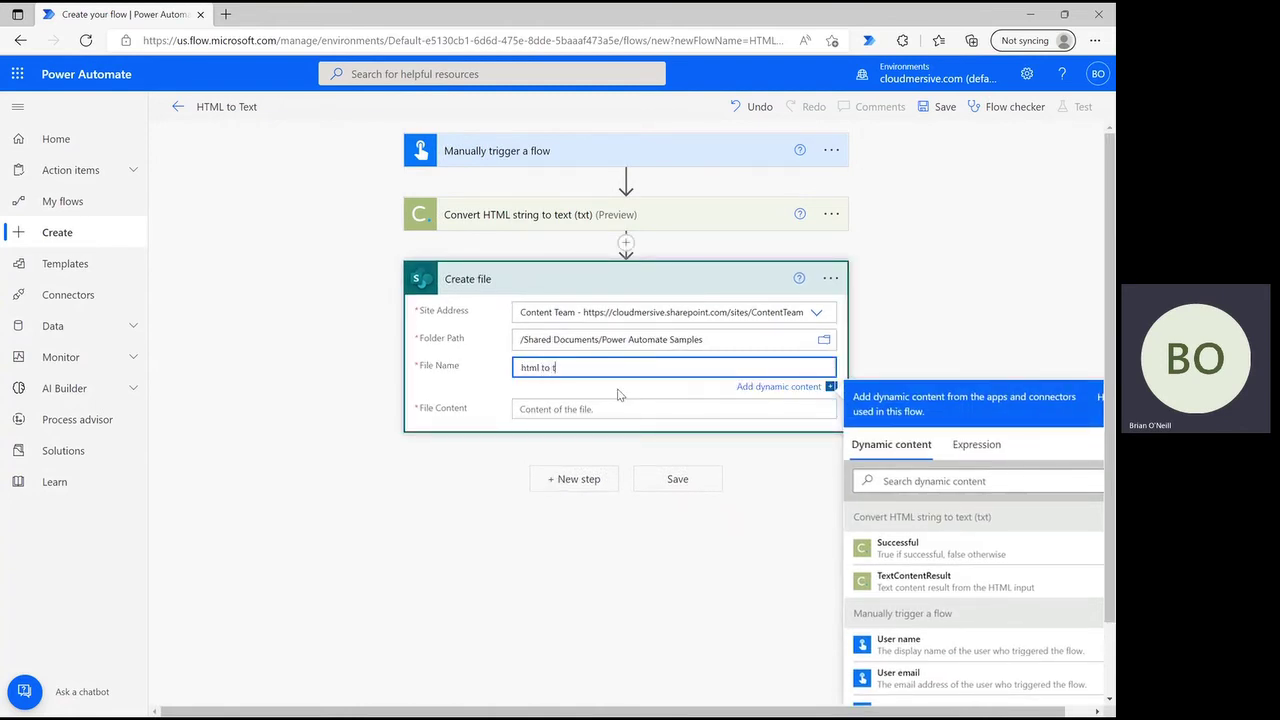
type("ext.txt")
left_click(618, 409)
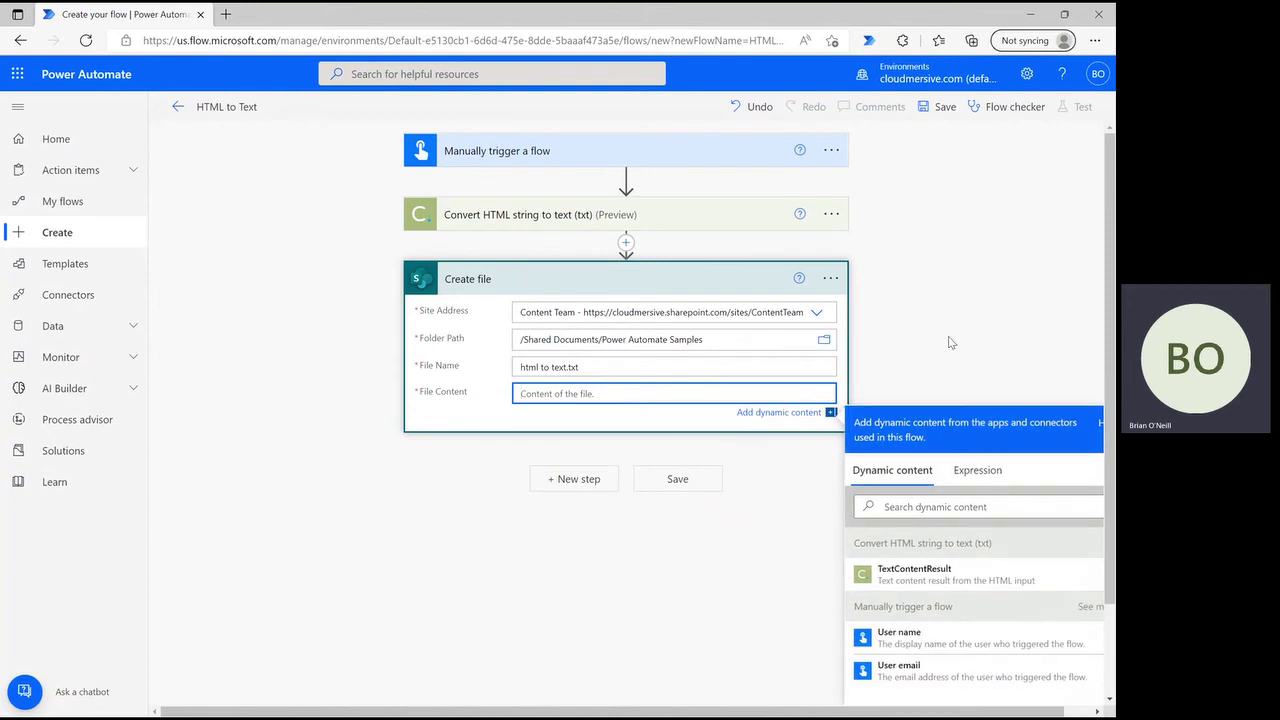
left_click(937, 575)
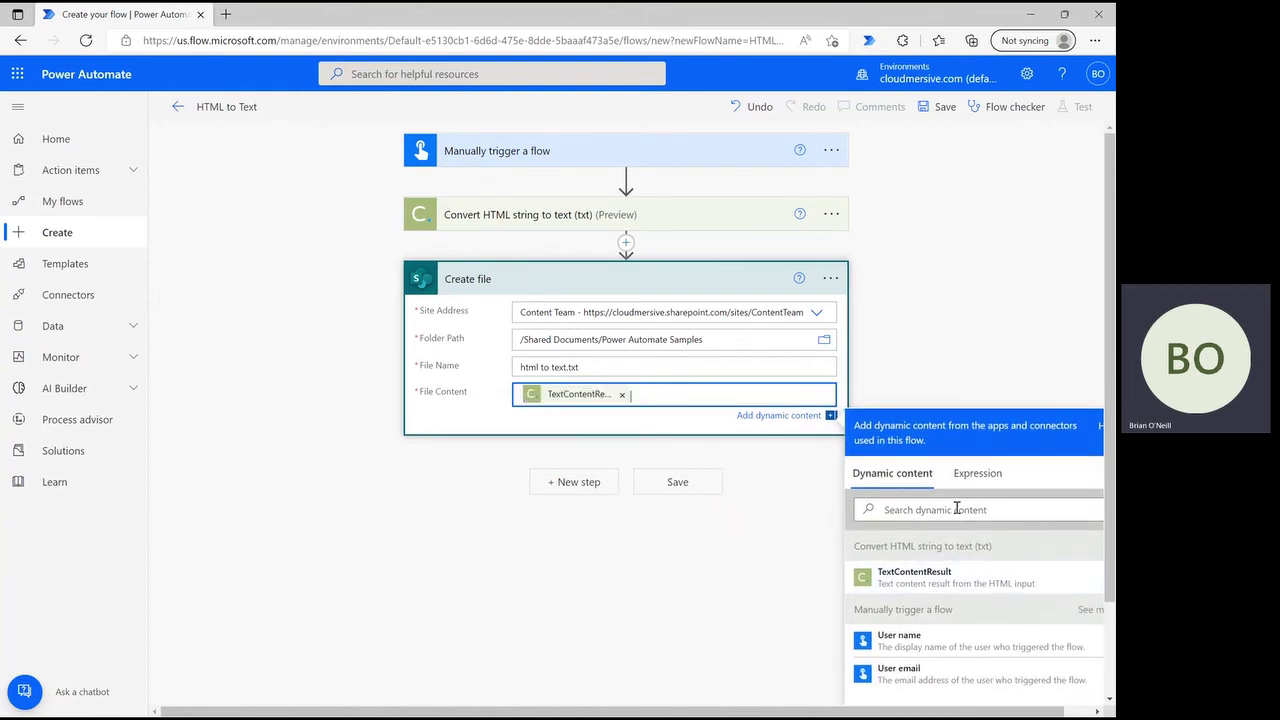
left_click(968, 335)
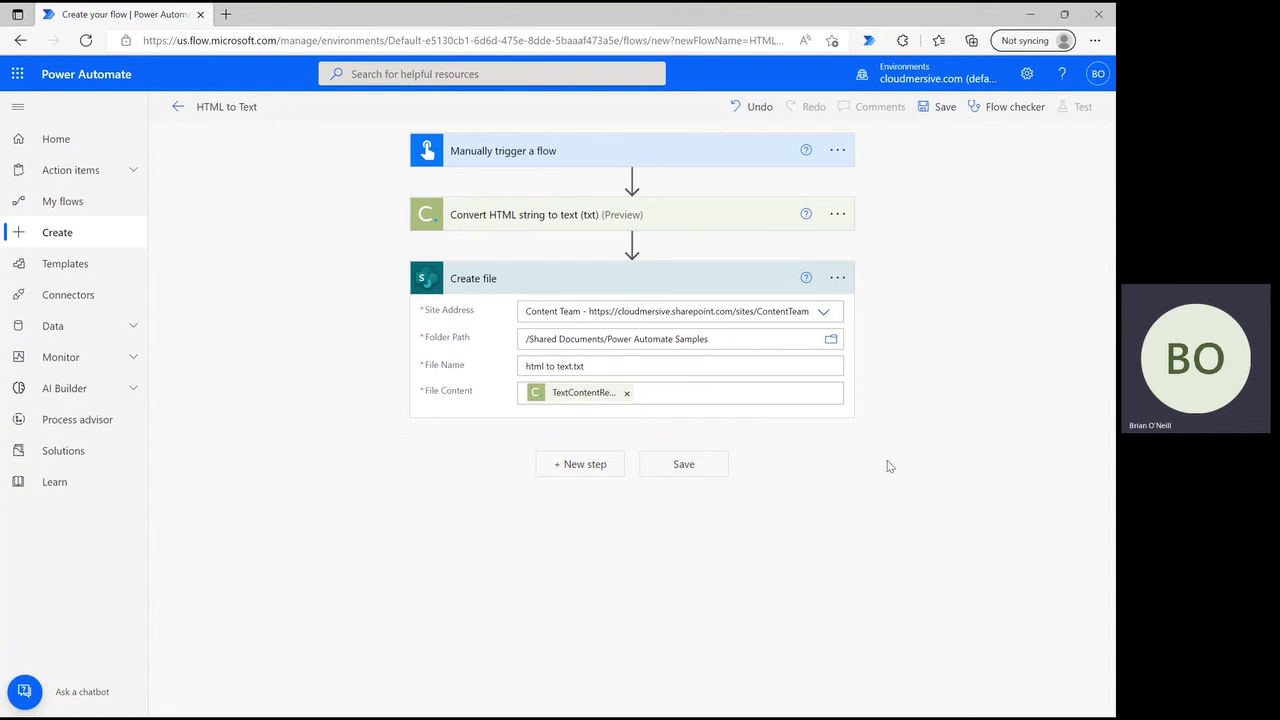
Save the HTML to Text flow and run a manual test of it.
left_click(713, 466)
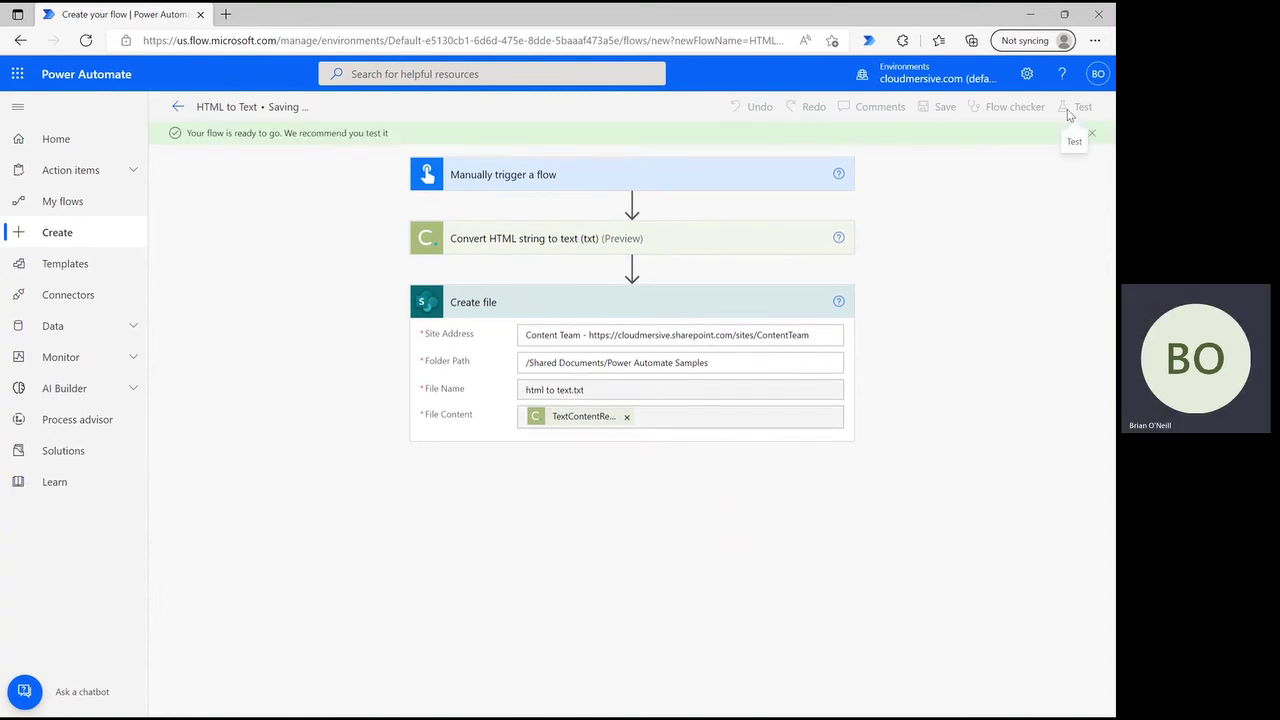
left_click(1067, 116)
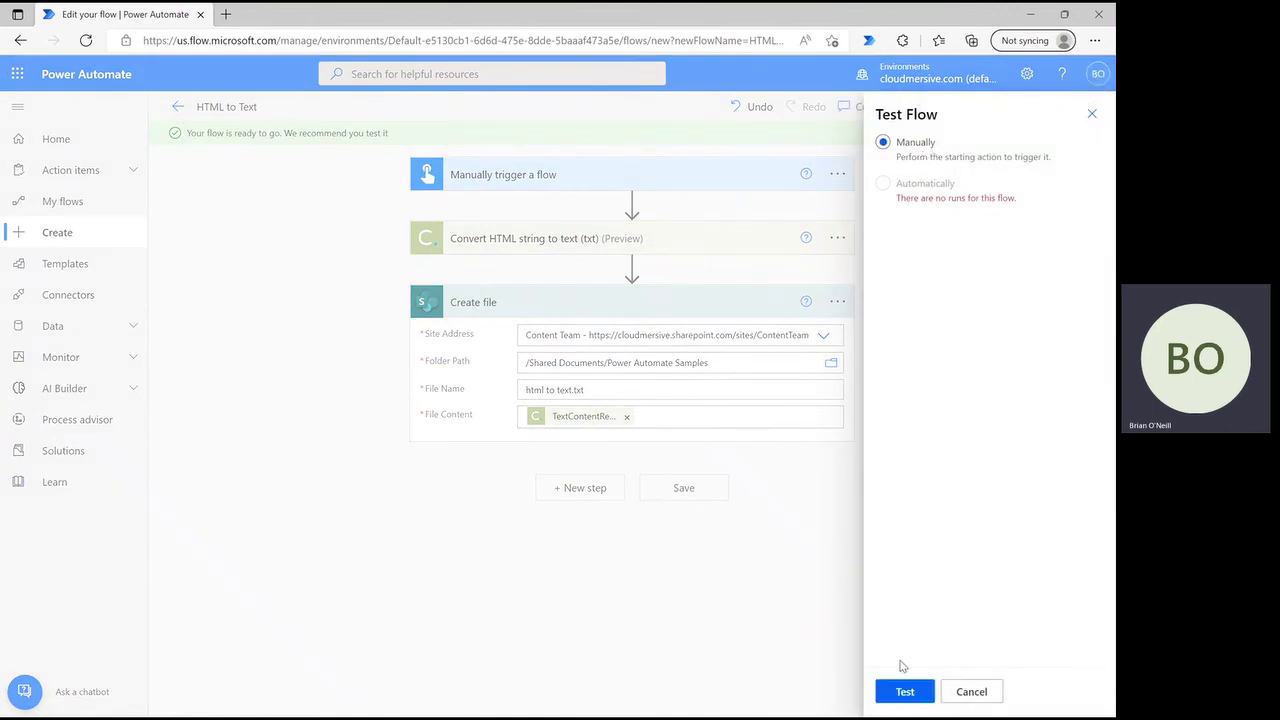
left_click(900, 692)
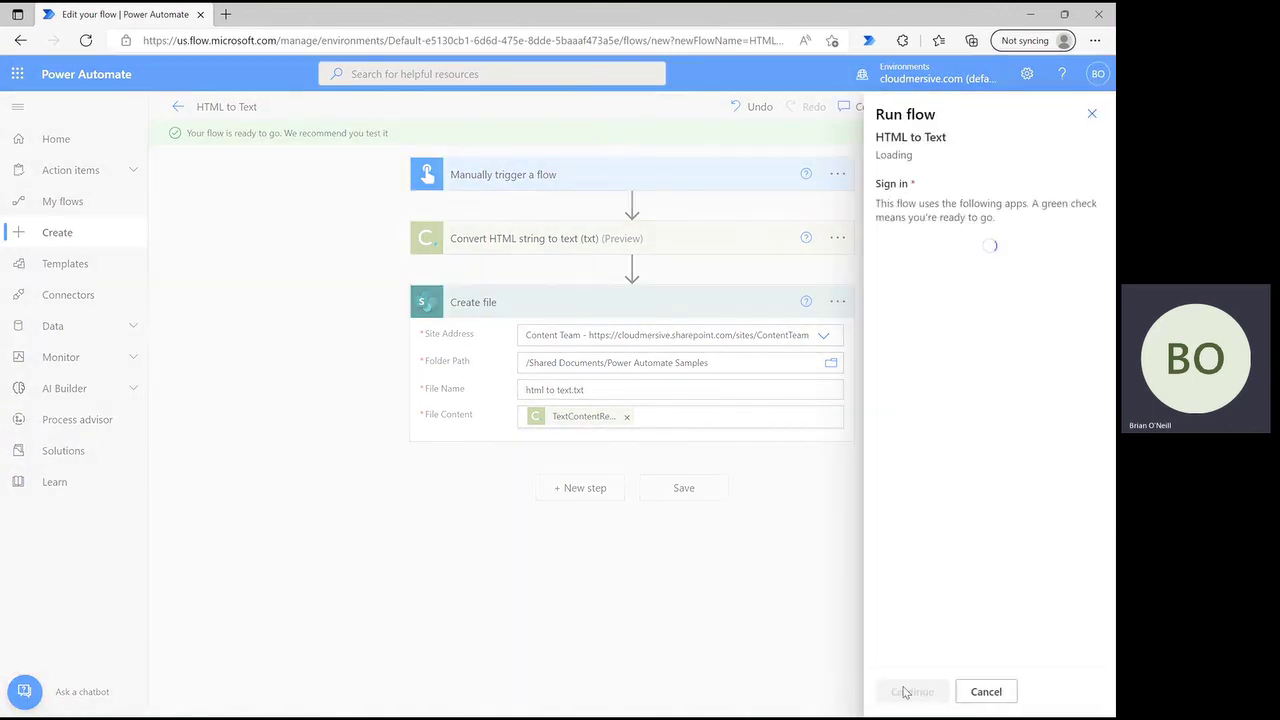
left_click(903, 691)
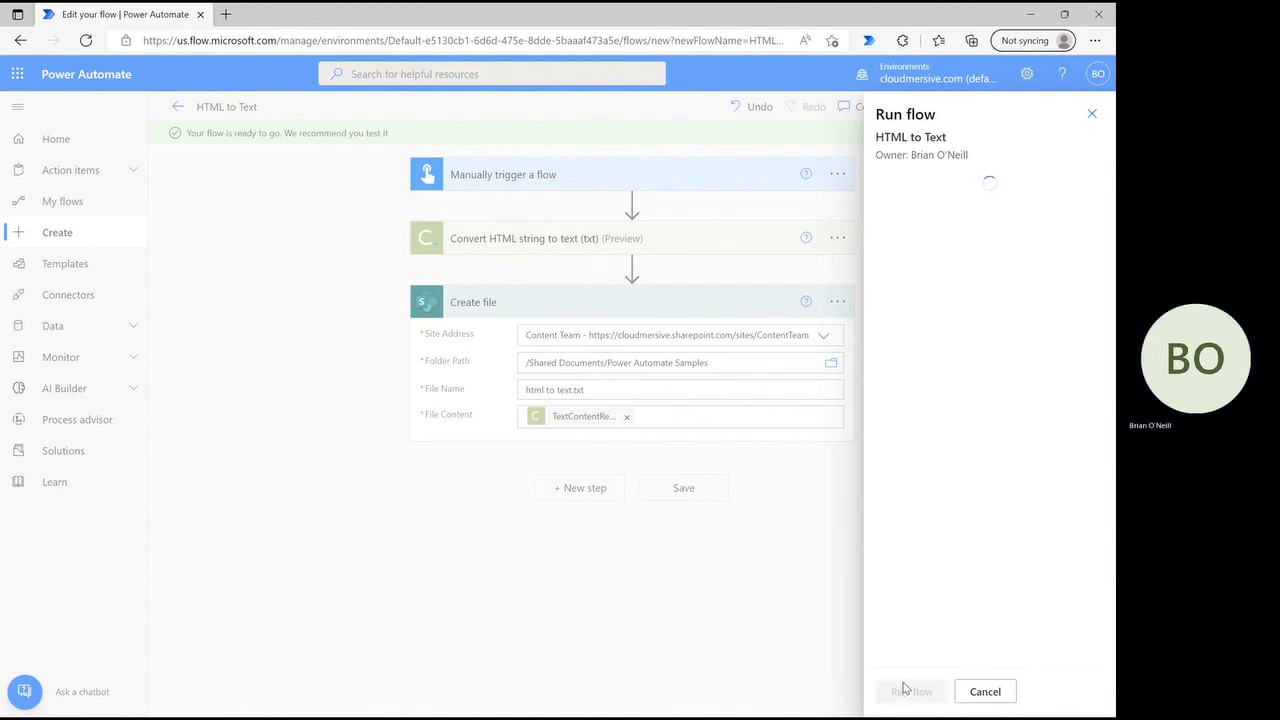
left_click(903, 690)
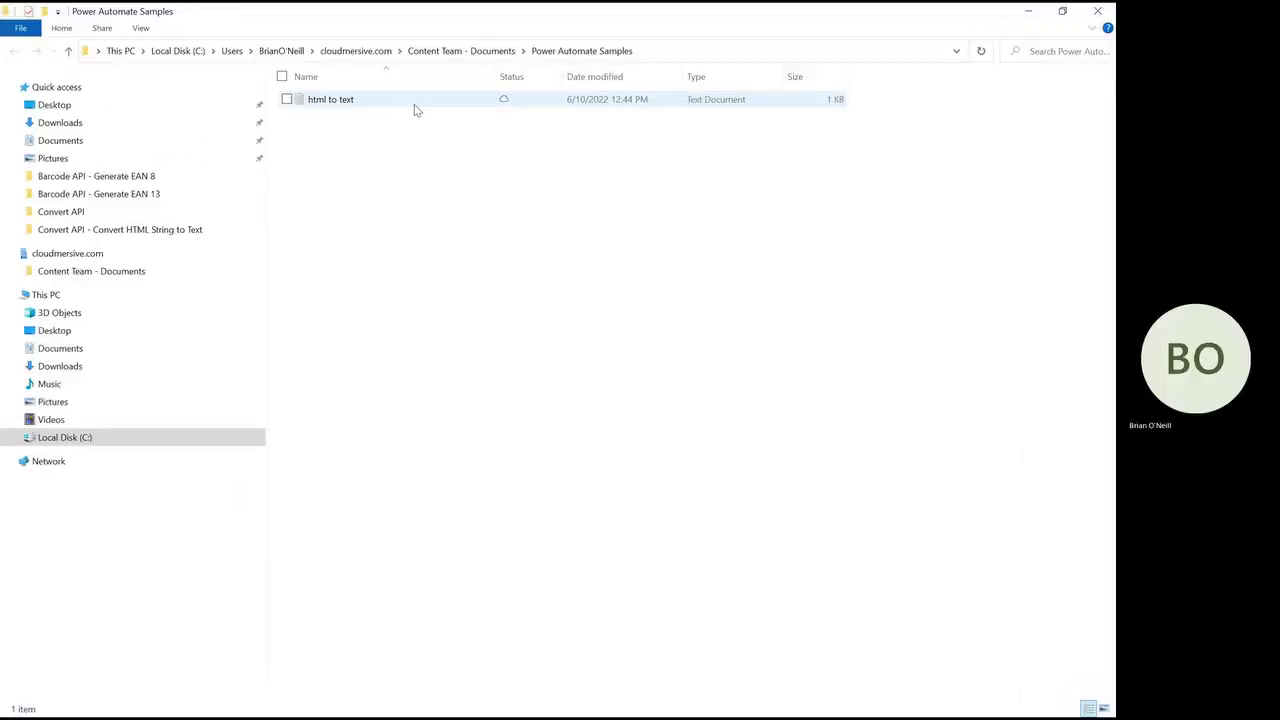
Open the html to text file from the Power Automate Samples folder in File Explorer to check its contents.
double_click(414, 104)
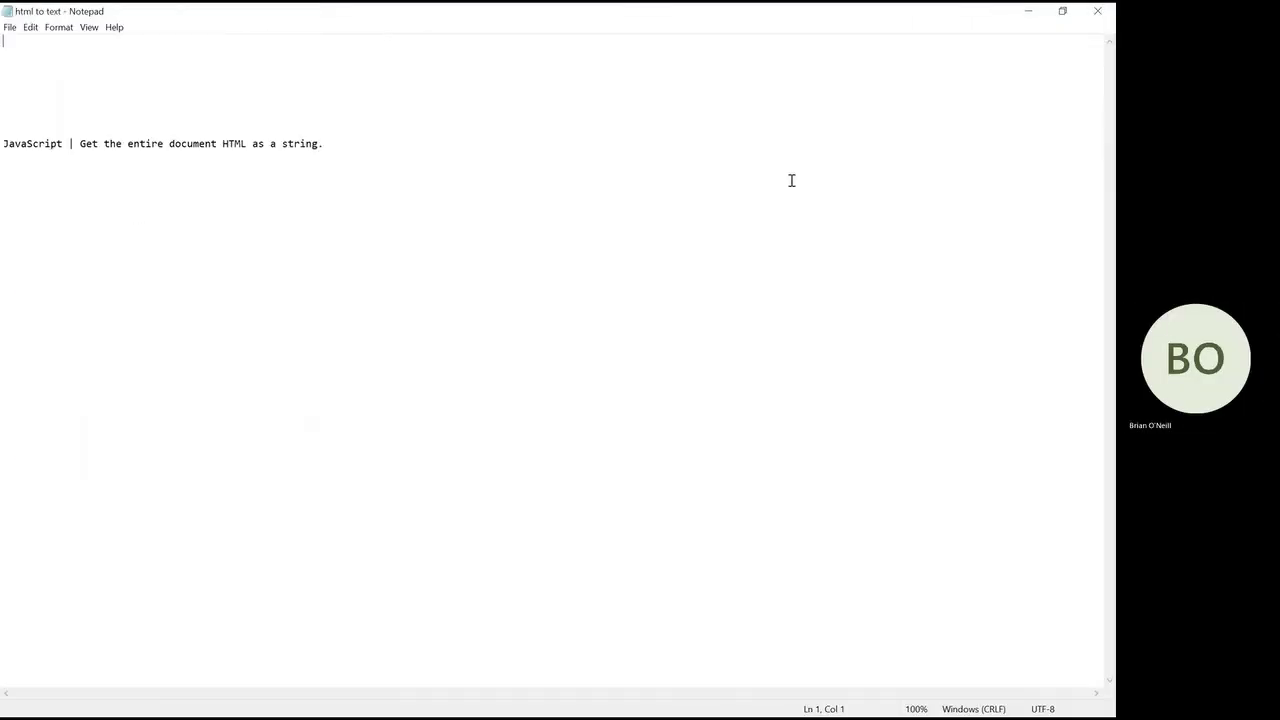